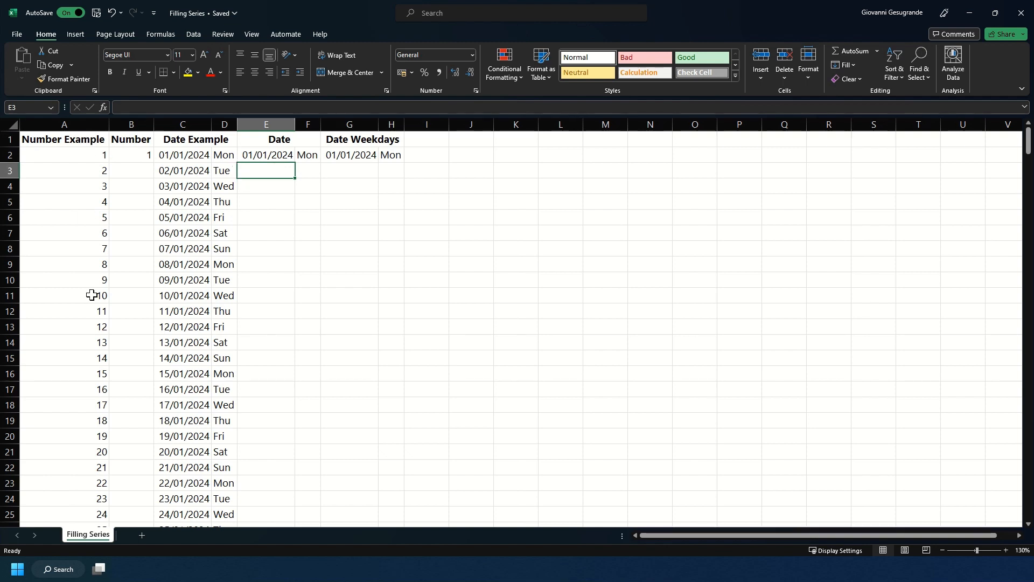
Examine the Number Example column down to its last entry and return to its heading
{"action": "scroll", "coordinate": [92, 294], "scroll_direction": "down", "scroll_amount": 20}
{"action": "scroll", "coordinate": [92, 294], "scroll_direction": "down", "scroll_amount": 2}
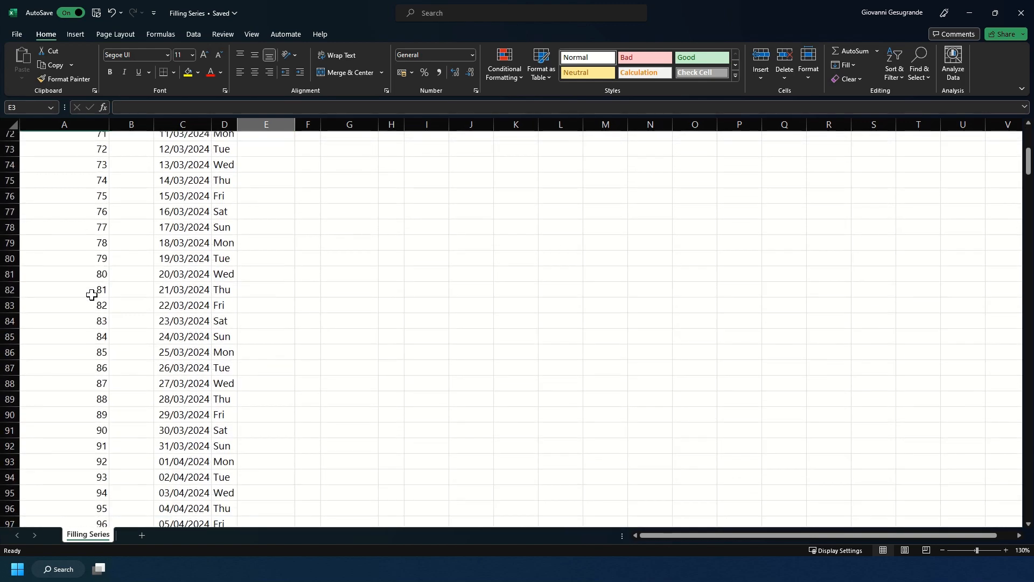
{"action": "left_click", "coordinate": [90, 291]}
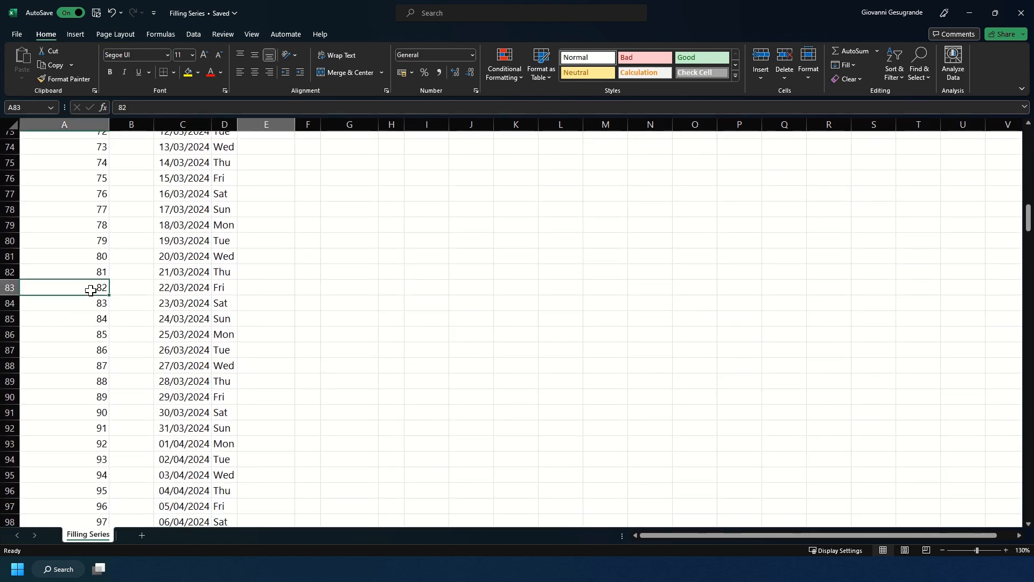
{"action": "key", "text": "ctrl+Down"}
{"action": "key", "text": "ctrl+Up"}
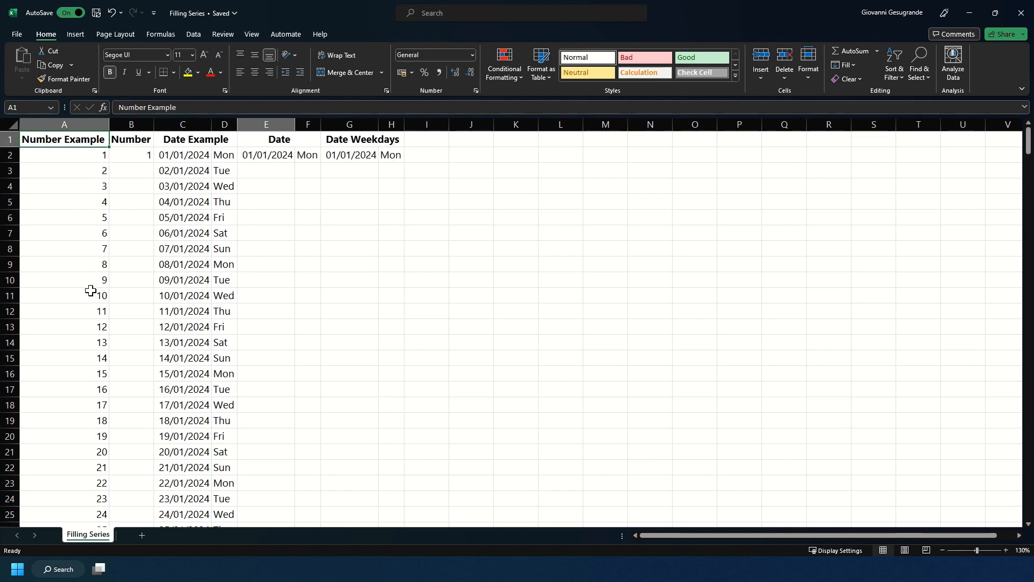
Fill the Number column downward from B2 with a linear series, step value 1 and stop value 15
{"action": "key", "text": "Down"}
{"action": "key", "text": "Right"}
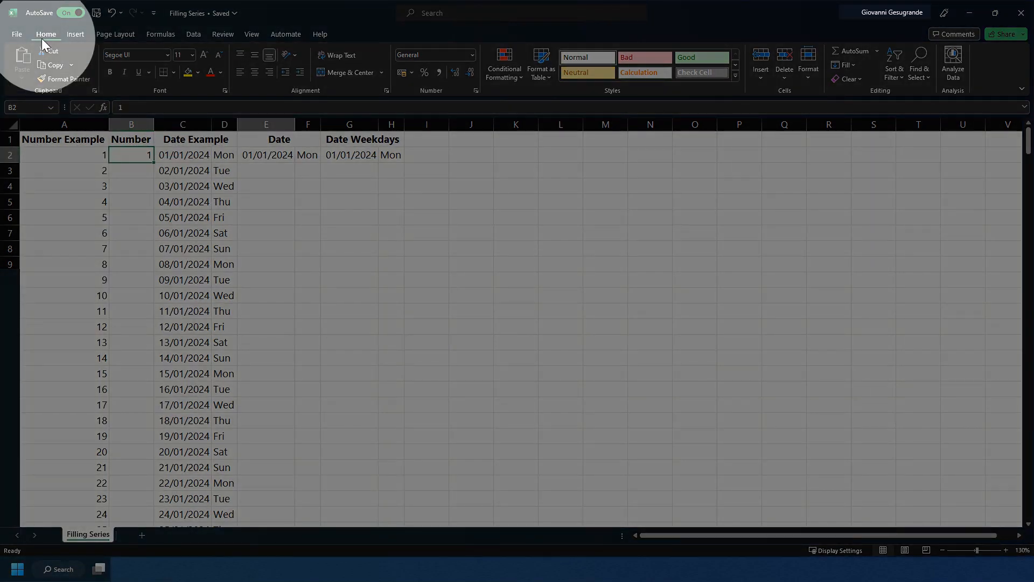
{"action": "left_click", "coordinate": [852, 68]}
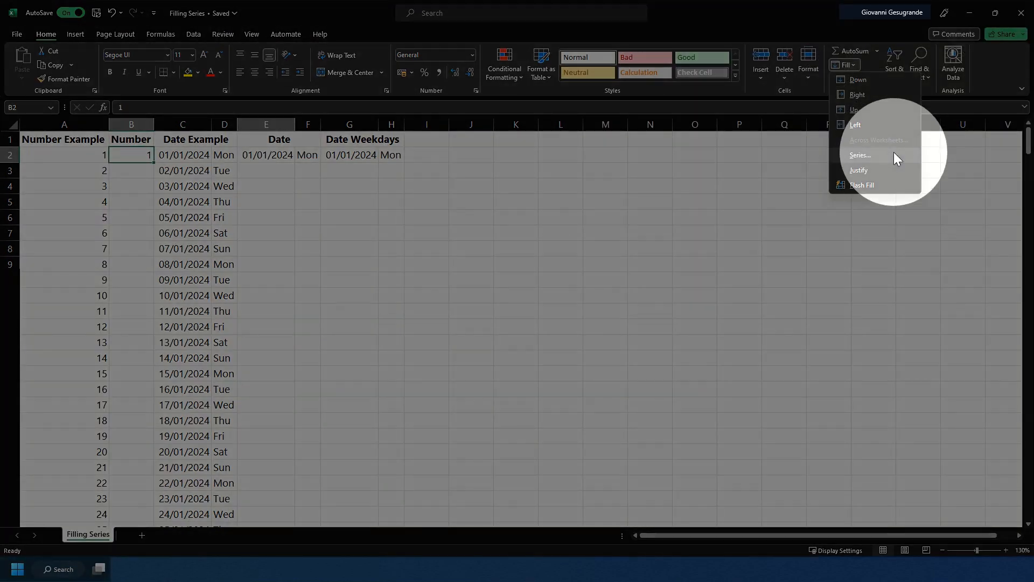
{"action": "left_click", "coordinate": [894, 154]}
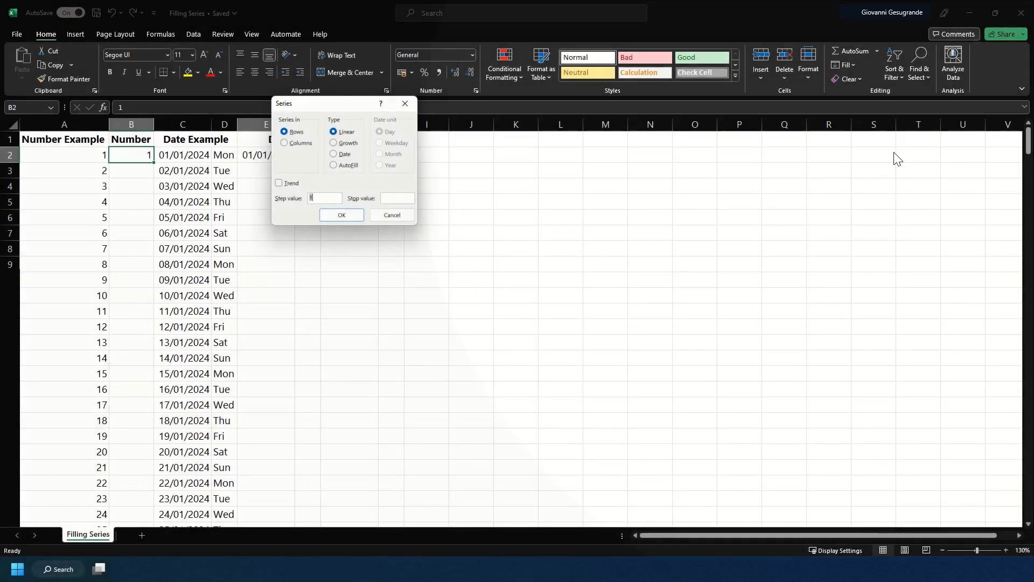
{"action": "left_click_drag", "start_coordinate": [348, 105], "coordinate": [398, 213]}
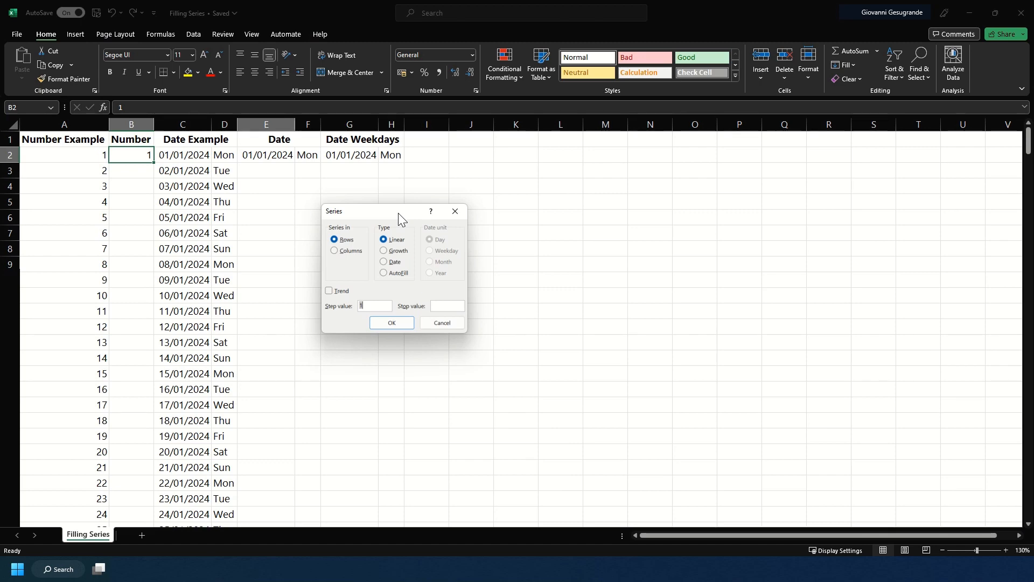
{"action": "left_click", "coordinate": [352, 251]}
{"action": "left_click", "coordinate": [369, 306]}
{"action": "type", "text": "1"}
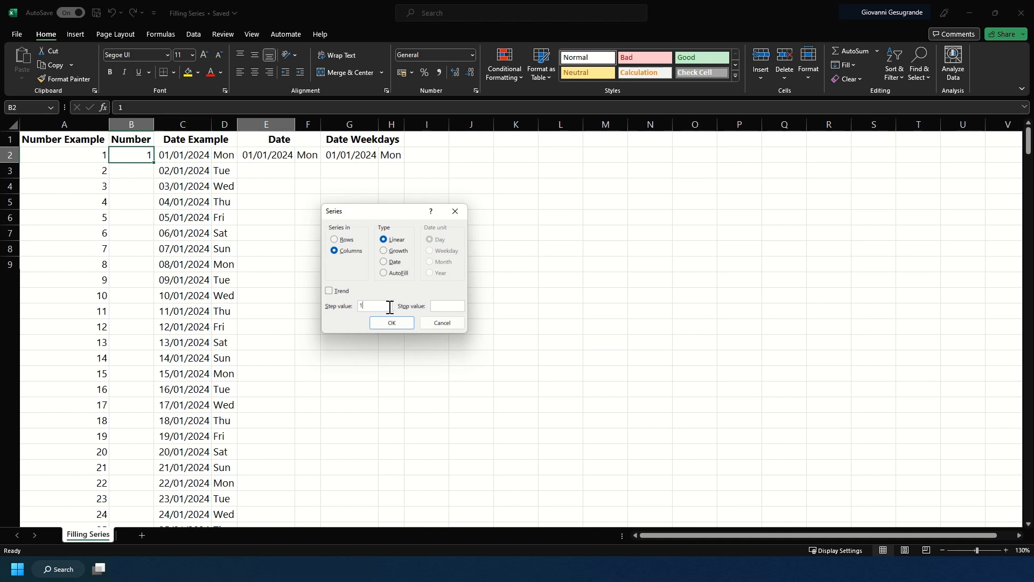
{"action": "left_click_drag", "start_coordinate": [388, 307], "coordinate": [348, 304]}
{"action": "type", "text": "15"}
{"action": "key", "text": "Return"}
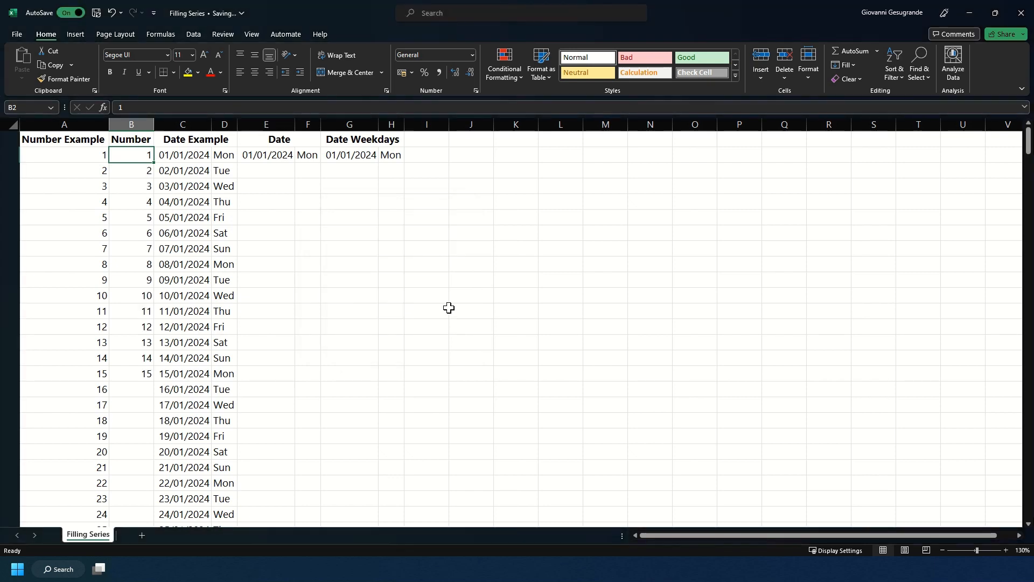
{"action": "left_click", "coordinate": [121, 371]}
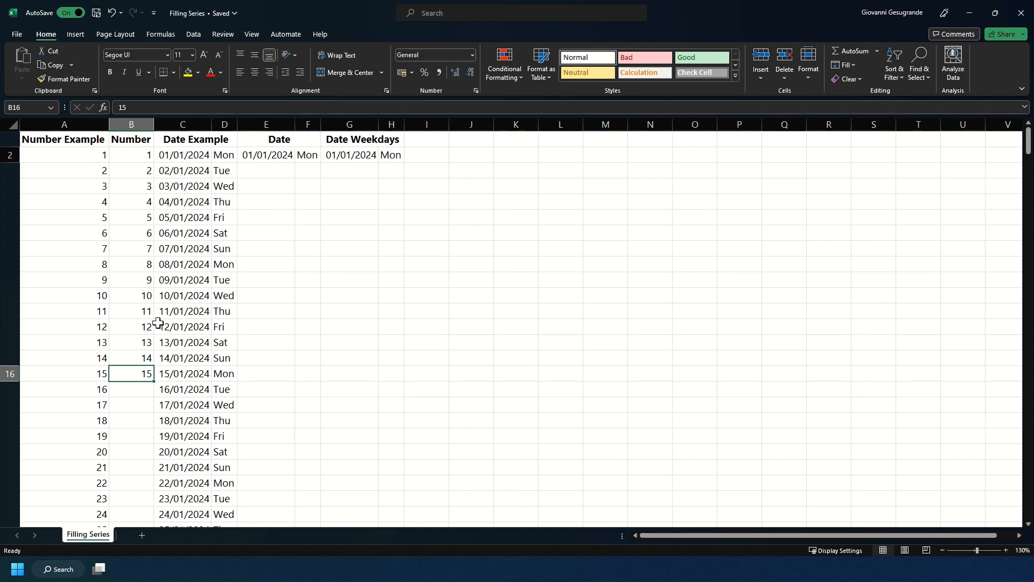
Examine the Date Example dates and weekday names down to the last row, then return to the first row
{"action": "left_click", "coordinate": [191, 173]}
{"action": "key", "text": "shift+Right"}
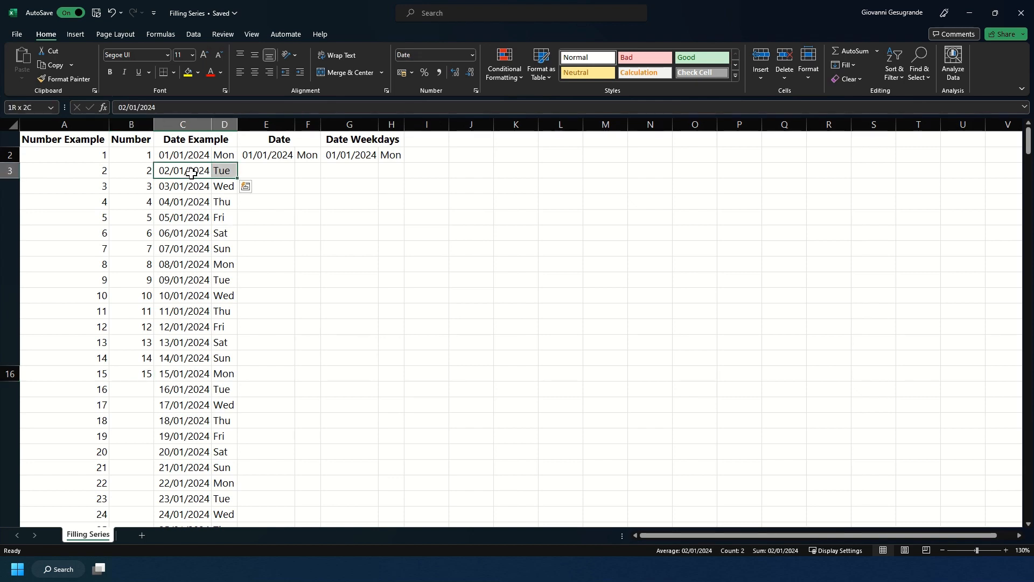
{"action": "key", "text": "ctrl+space"}
{"action": "scroll", "coordinate": [210, 194], "scroll_direction": "down", "scroll_amount": 13}
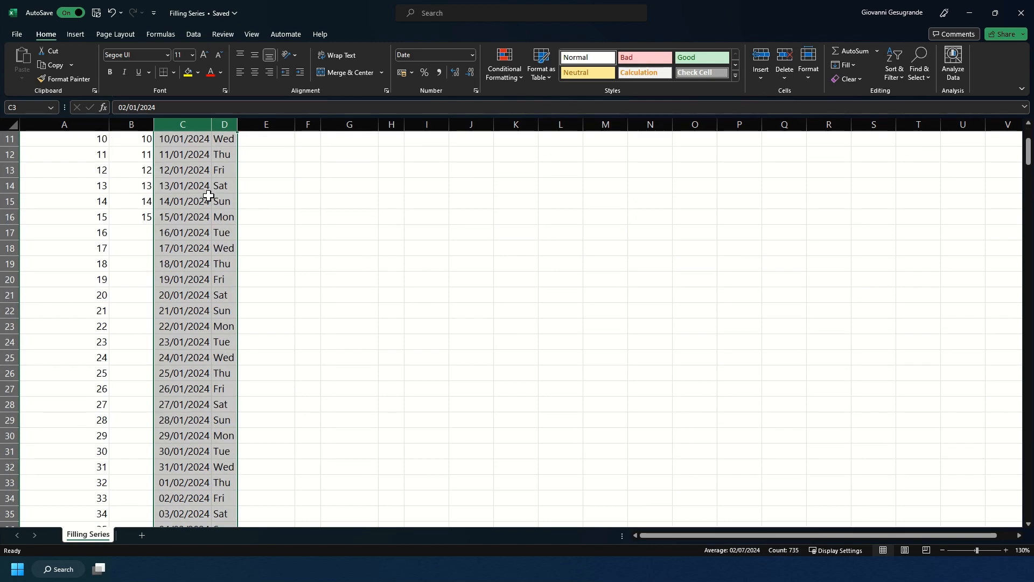
{"action": "scroll", "coordinate": [208, 195], "scroll_direction": "down", "scroll_amount": 4}
{"action": "left_click", "coordinate": [186, 217]}
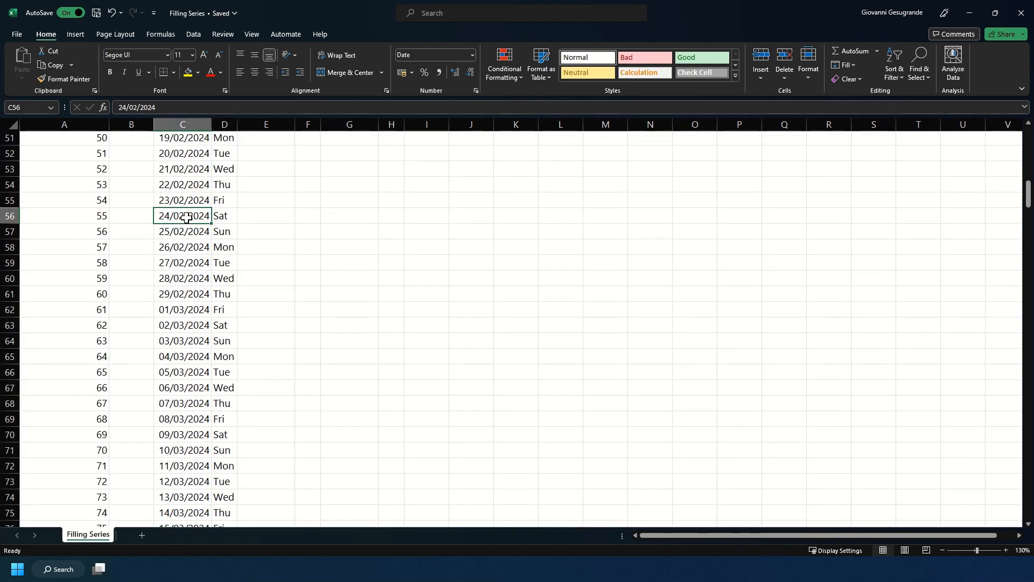
{"action": "key", "text": "ctrl+Down"}
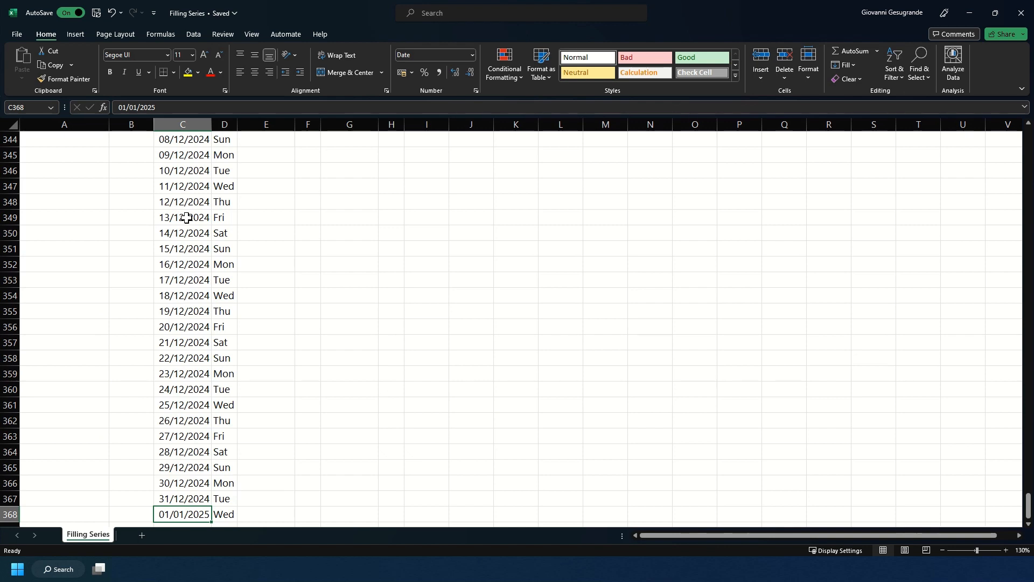
{"action": "key", "text": "ctrl+Up"}
{"action": "key", "text": "Right"}
{"action": "key", "text": "Down"}
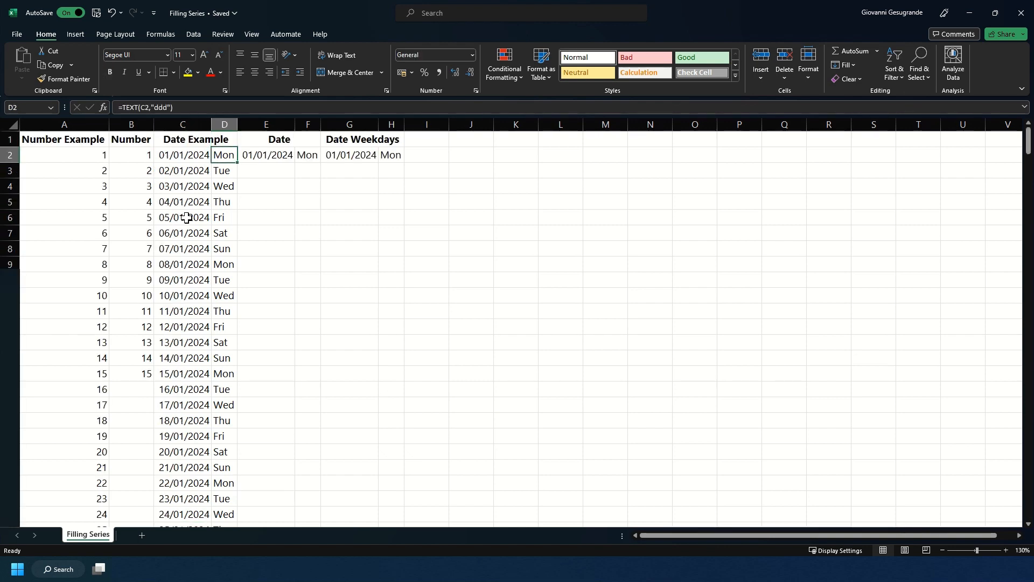
Fill the Date column downward from E2 with a daily date series, step value 1 and stop value 31/12/2024
{"action": "key", "text": "Right"}
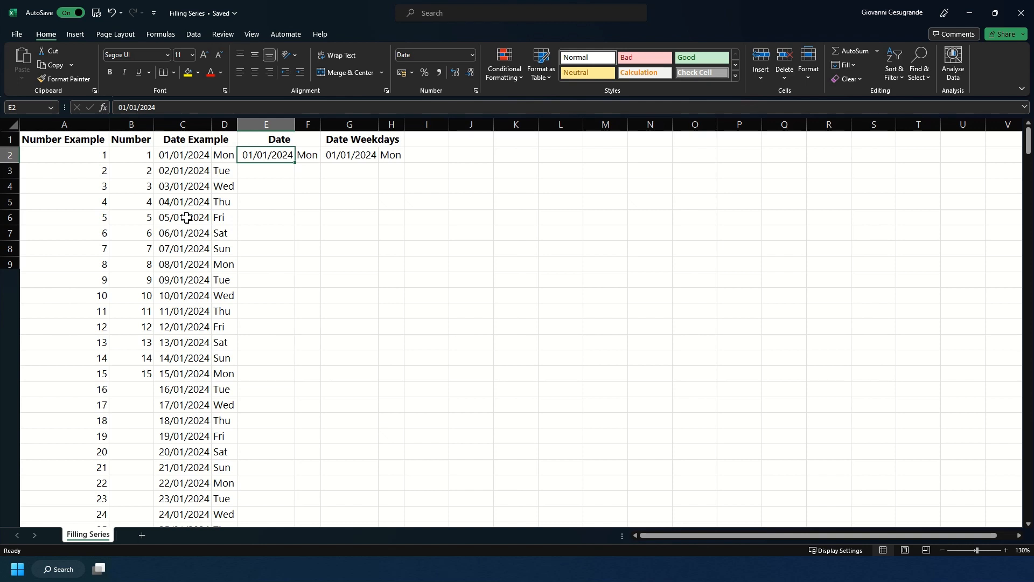
{"action": "left_click", "coordinate": [855, 63]}
{"action": "left_click", "coordinate": [877, 152]}
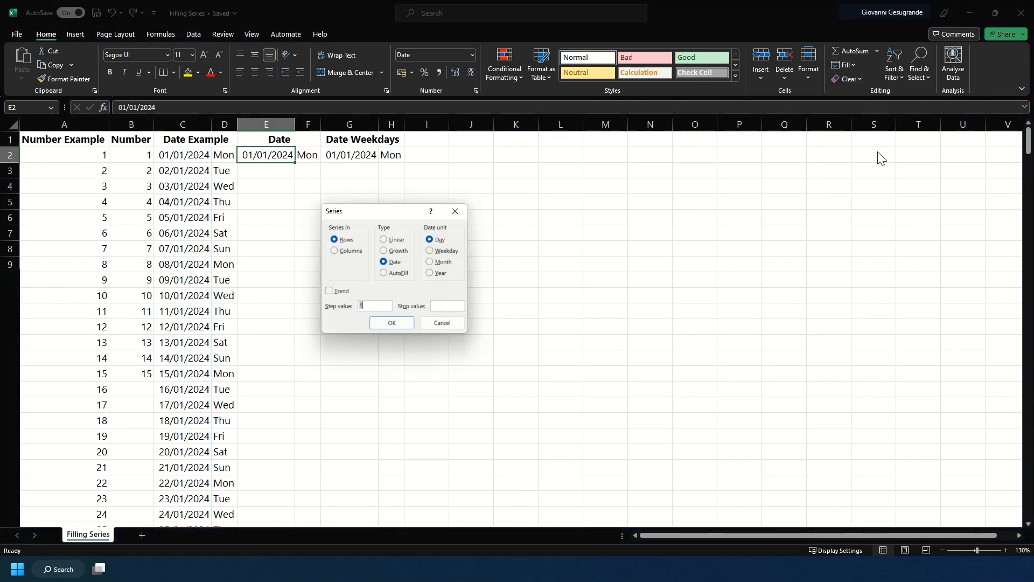
{"action": "left_click", "coordinate": [347, 249]}
{"action": "left_click", "coordinate": [397, 262]}
{"action": "left_click", "coordinate": [439, 240]}
{"action": "double_click", "coordinate": [374, 306]}
{"action": "left_click", "coordinate": [444, 305]}
{"action": "type", "text": "1/12/2024"}
{"action": "left_click_drag", "start_coordinate": [431, 306], "coordinate": [567, 313]}
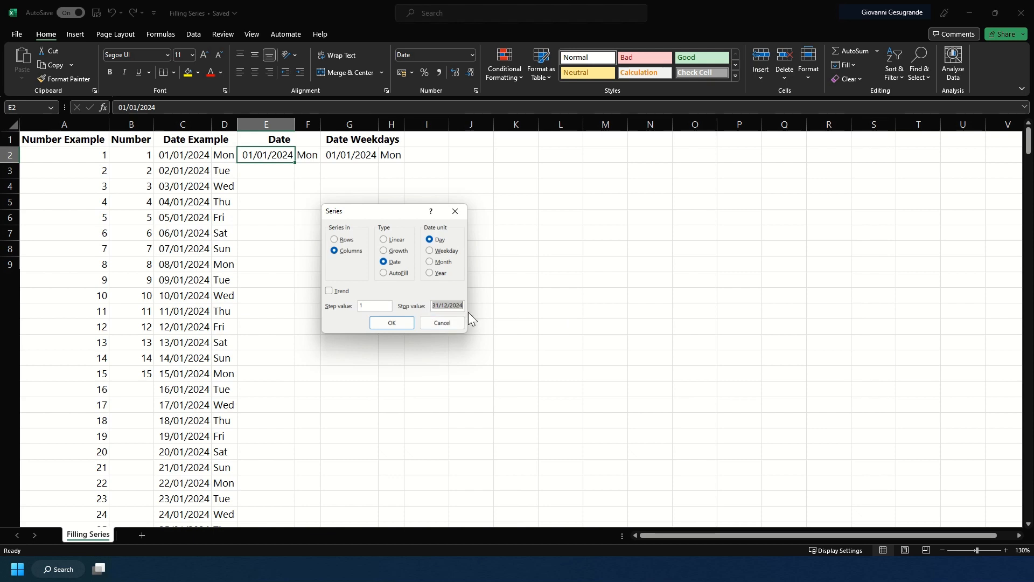
{"action": "left_click", "coordinate": [388, 324]}
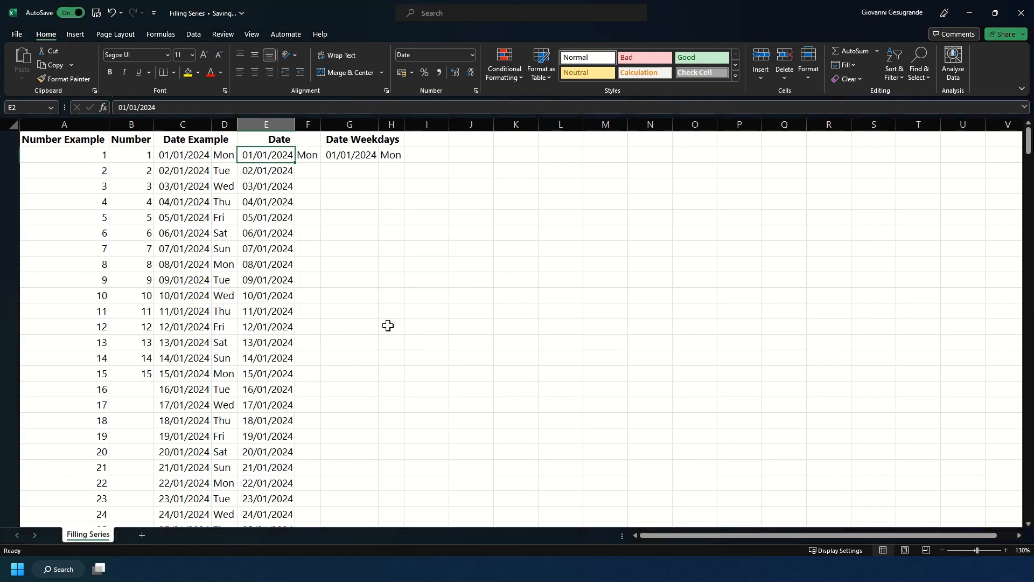
Check the end of the filled Date column against the Date Example column
{"action": "left_click", "coordinate": [280, 201]}
{"action": "key", "text": "ctrl+Down"}
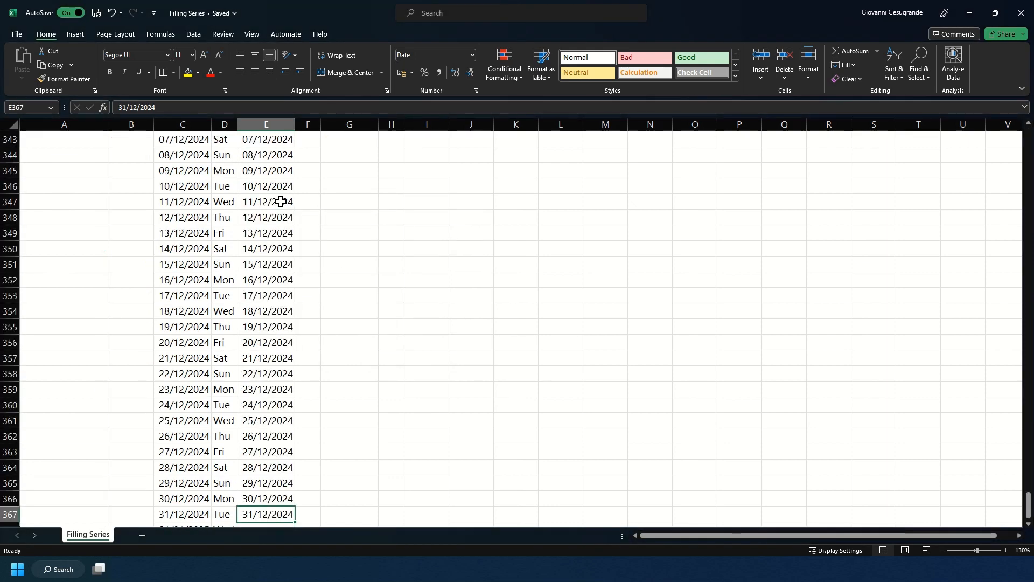
{"action": "scroll", "coordinate": [281, 201], "scroll_direction": "up", "scroll_amount": 20}
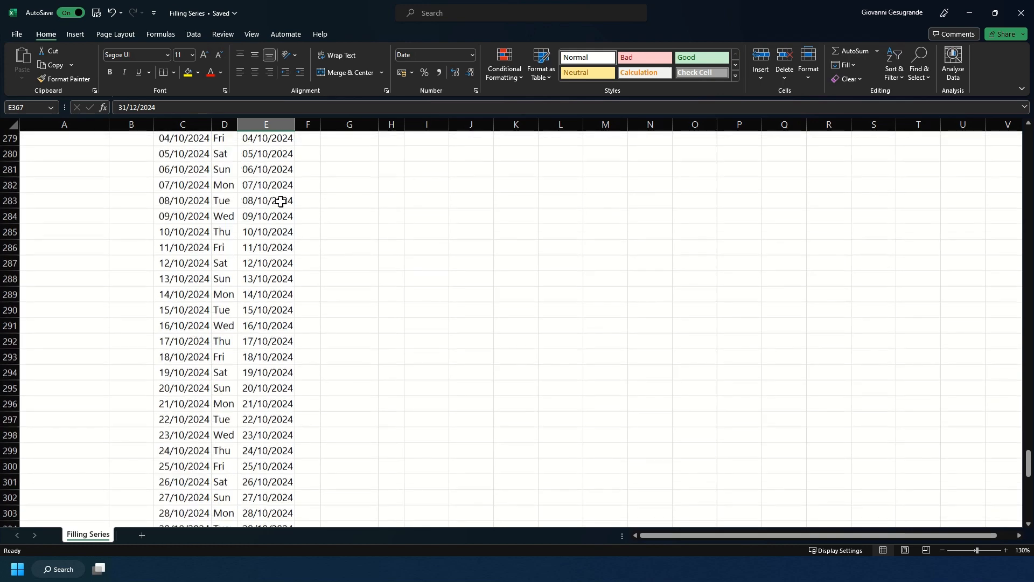
{"action": "scroll", "coordinate": [281, 201], "scroll_direction": "down", "scroll_amount": 20}
{"action": "scroll", "coordinate": [279, 200], "scroll_direction": "up", "scroll_amount": 3}
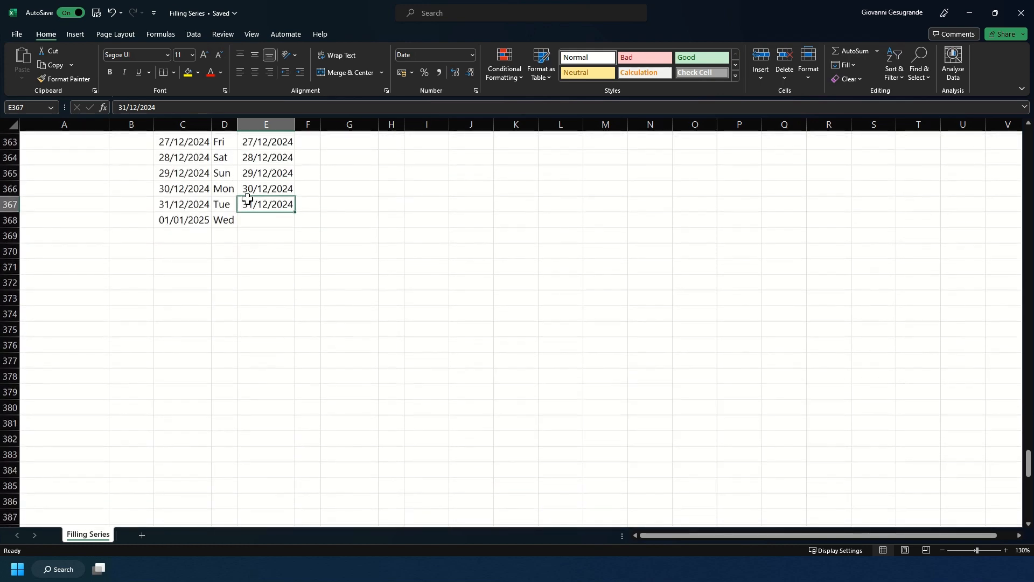
Copy the weekday formula in F2 down alongside the filled Date column and review the weekday names
{"action": "left_click", "coordinate": [309, 205]}
{"action": "key", "text": "ctrl+Up"}
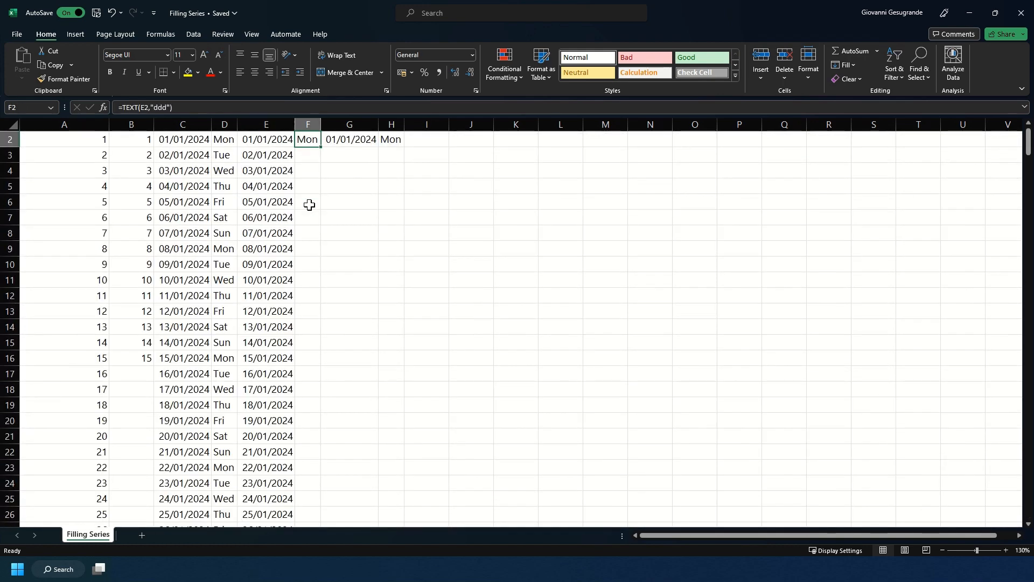
{"action": "double_click", "coordinate": [321, 147]}
{"action": "scroll", "coordinate": [322, 153], "scroll_direction": "up", "scroll_amount": 1}
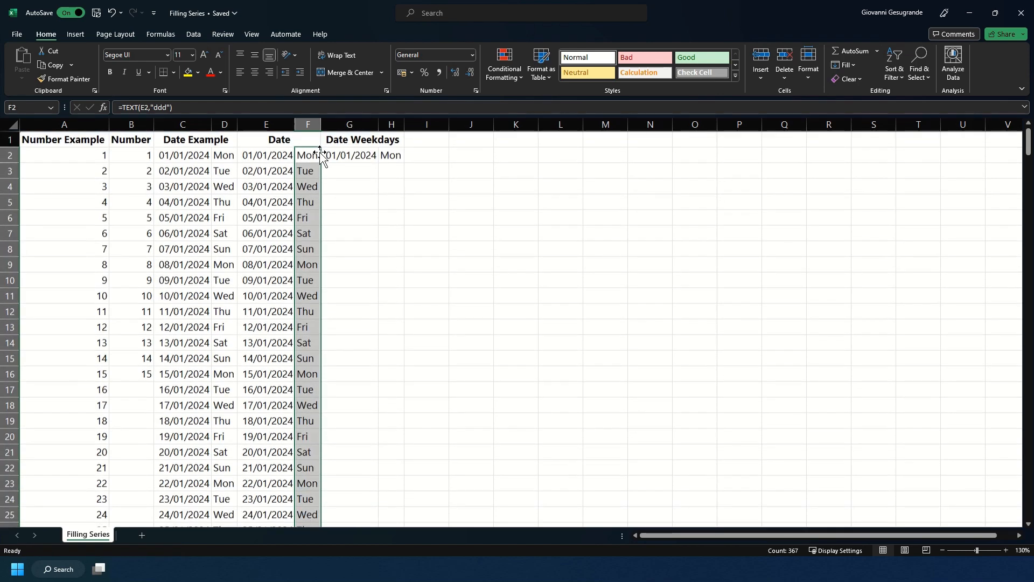
{"action": "left_click", "coordinate": [312, 152]}
{"action": "left_click_drag", "start_coordinate": [314, 169], "coordinate": [315, 499]}
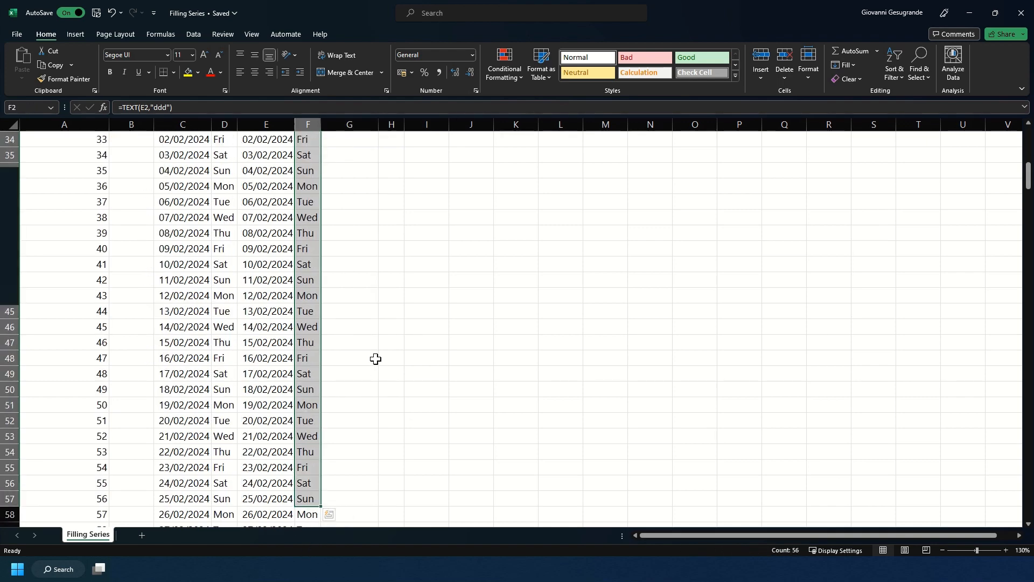
{"action": "left_click", "coordinate": [376, 359]}
{"action": "key", "text": "ctrl+Up"}
{"action": "key", "text": "ctrl+Up"}
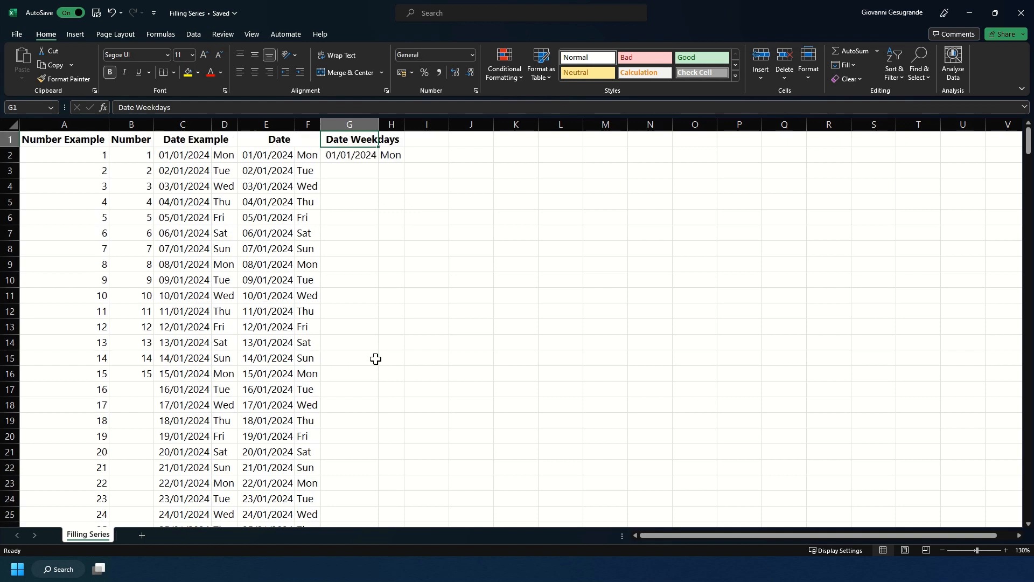
{"action": "left_click", "coordinate": [457, 327]}
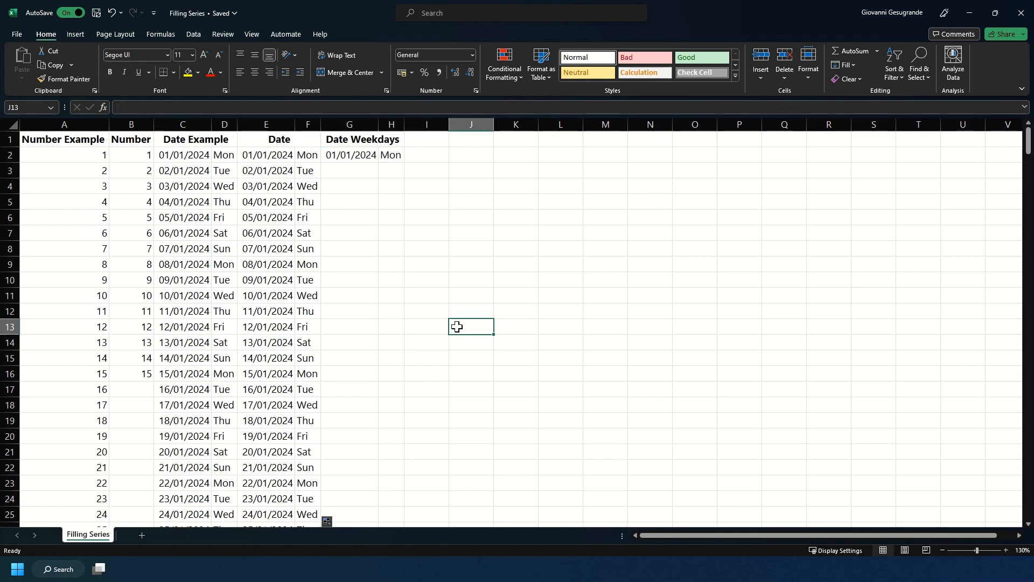
Fill the Date Weekdays column downward from G2 with a weekday-only date series, step value 1 and stop value 31/12/2024
{"action": "left_click", "coordinate": [334, 159]}
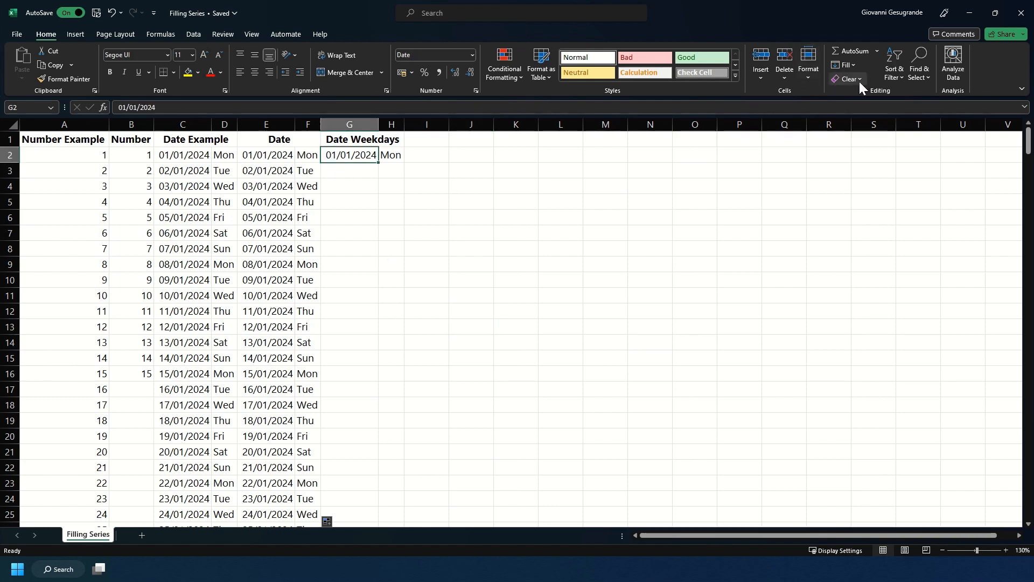
{"action": "left_click", "coordinate": [855, 63]}
{"action": "left_click", "coordinate": [880, 153]}
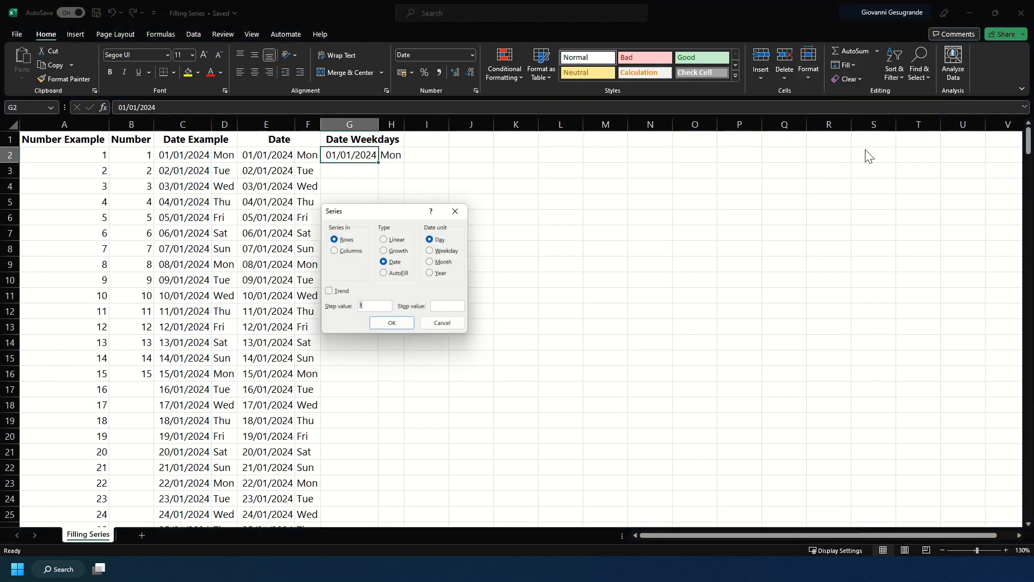
{"action": "left_click", "coordinate": [355, 251]}
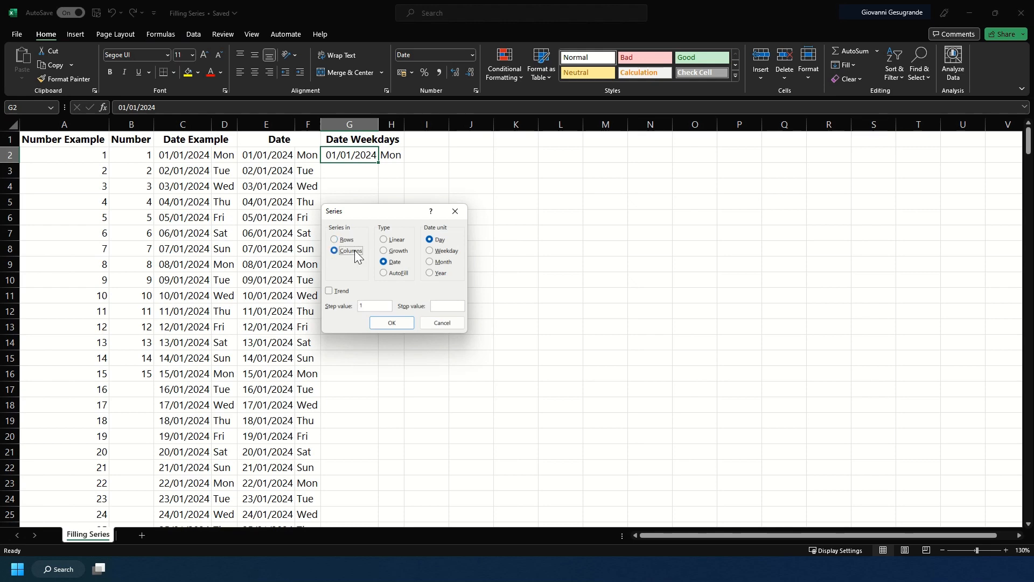
{"action": "left_click", "coordinate": [445, 251]}
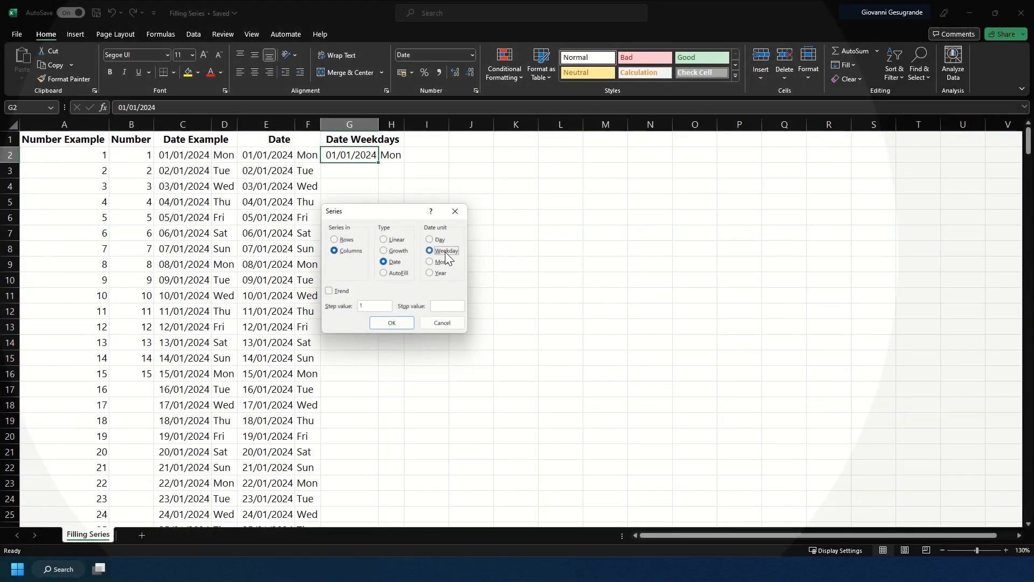
{"action": "left_click", "coordinate": [446, 306]}
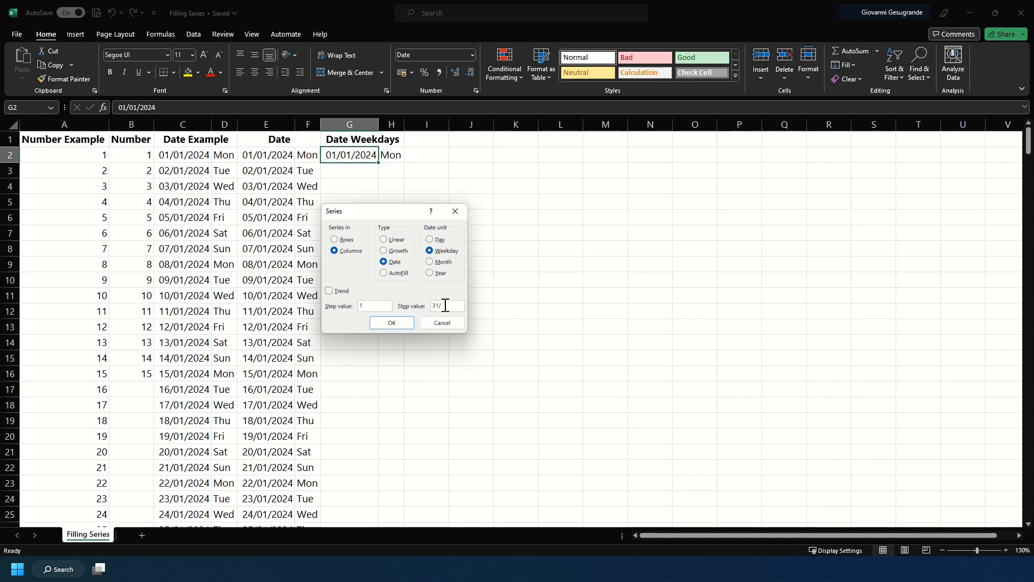
{"action": "type", "text": "31/12/"}
{"action": "type", "text": "202"}
{"action": "type", "text": "024"}
{"action": "key", "text": "Return"}
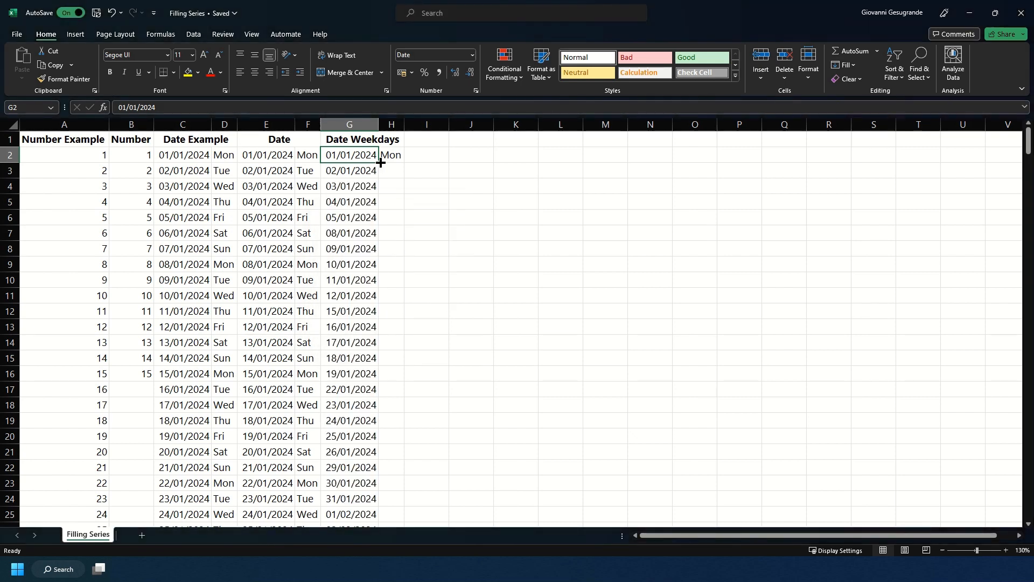
Copy the weekday formula in H2 down alongside the Date Weekdays column
{"action": "left_click_drag", "start_coordinate": [338, 157], "coordinate": [342, 220]}
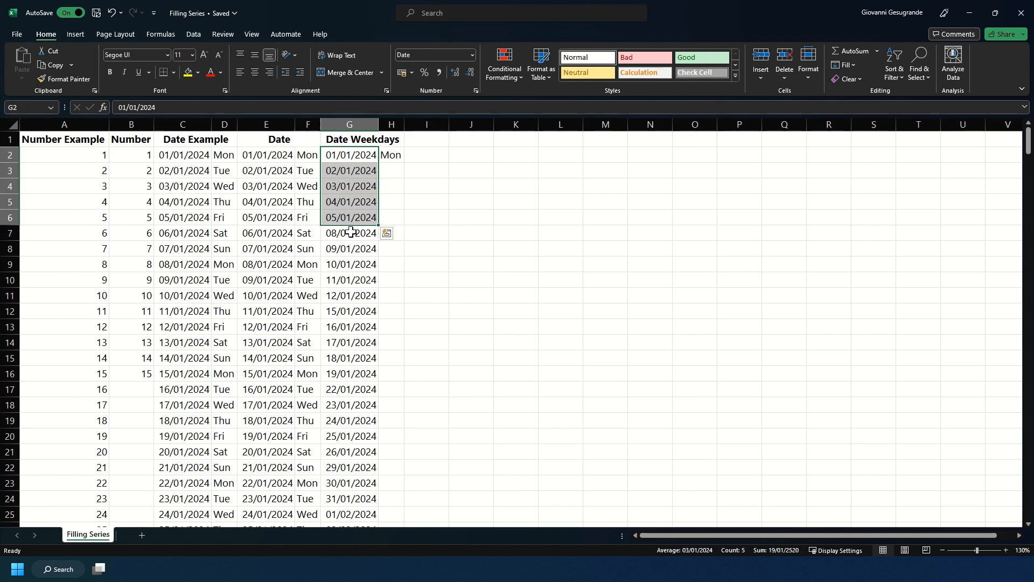
{"action": "left_click", "coordinate": [393, 155]}
{"action": "double_click", "coordinate": [405, 163]}
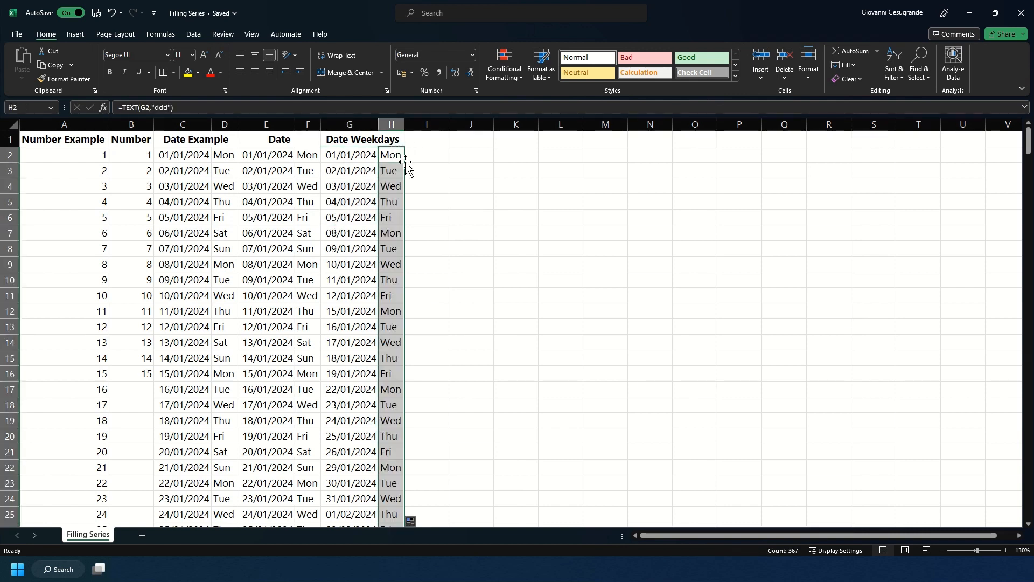
Examine the Date Weekdays dates and their weekday names down the sheet to check how weekends are handled
{"action": "left_click_drag", "start_coordinate": [393, 163], "coordinate": [390, 220]}
{"action": "left_click", "coordinate": [362, 233]}
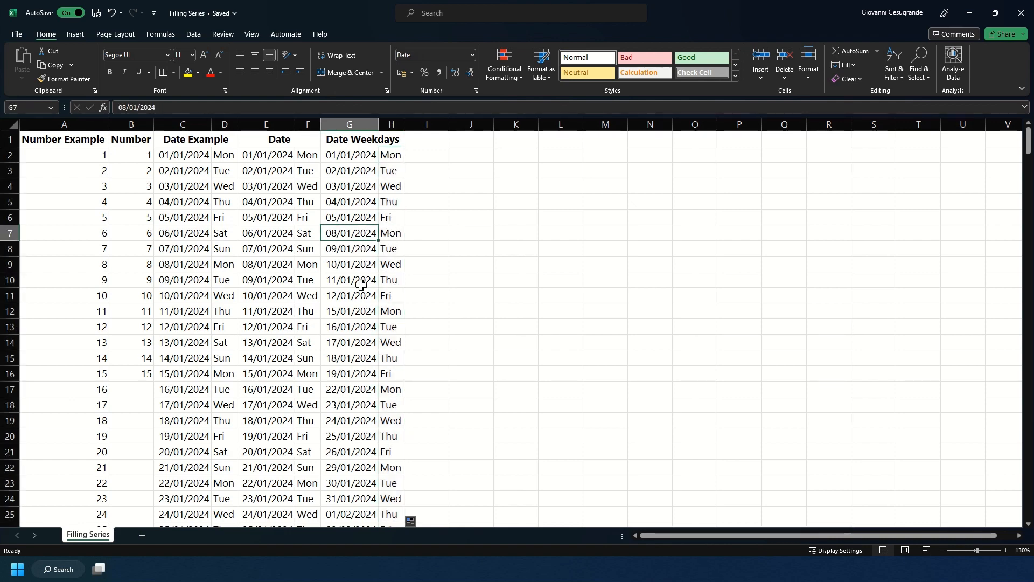
{"action": "scroll", "coordinate": [361, 284], "scroll_direction": "down", "scroll_amount": 10}
{"action": "scroll", "coordinate": [361, 284], "scroll_direction": "down", "scroll_amount": 20}
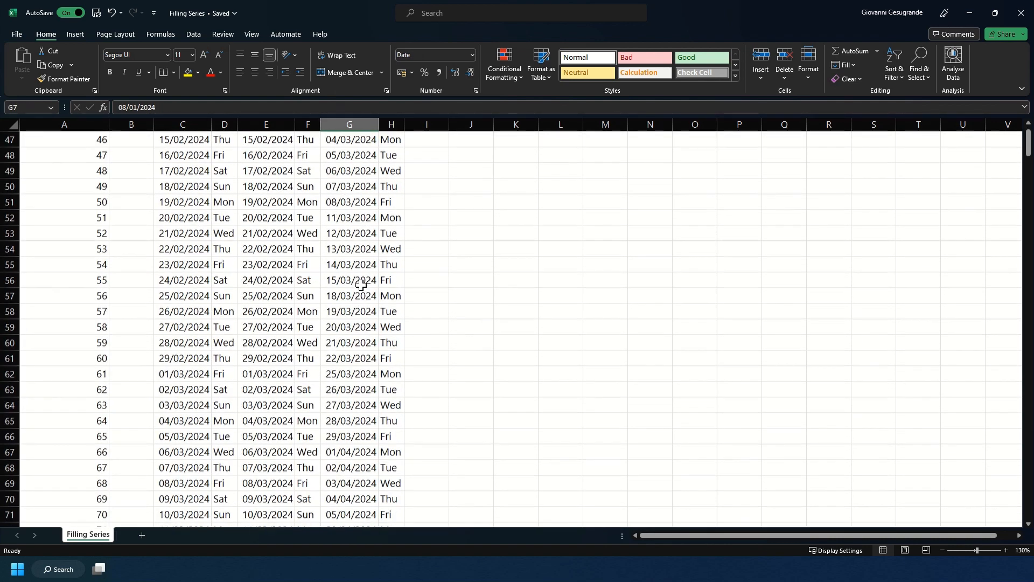
{"action": "scroll", "coordinate": [361, 285], "scroll_direction": "down", "scroll_amount": 7}
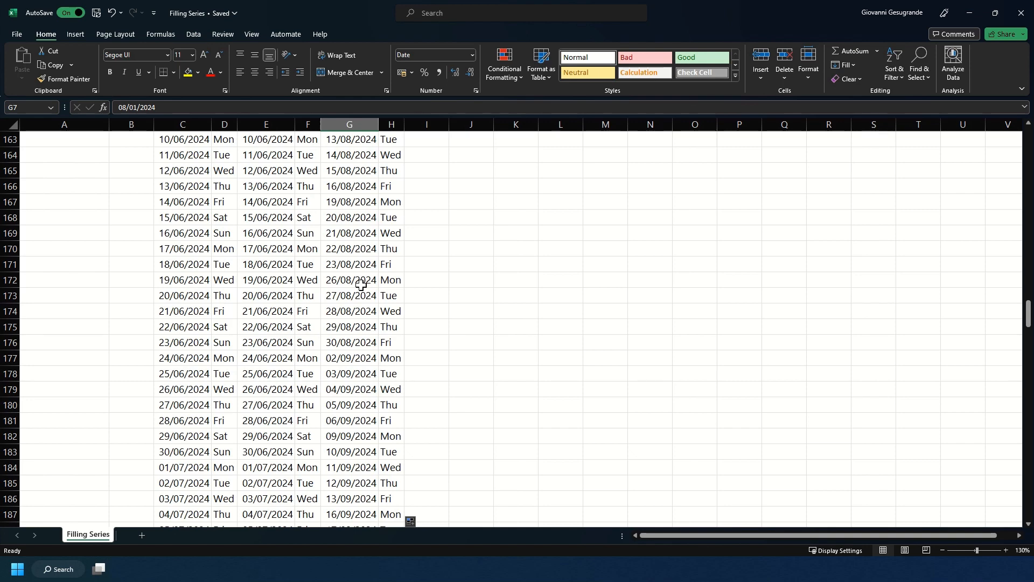
{"action": "left_click", "coordinate": [361, 285]}
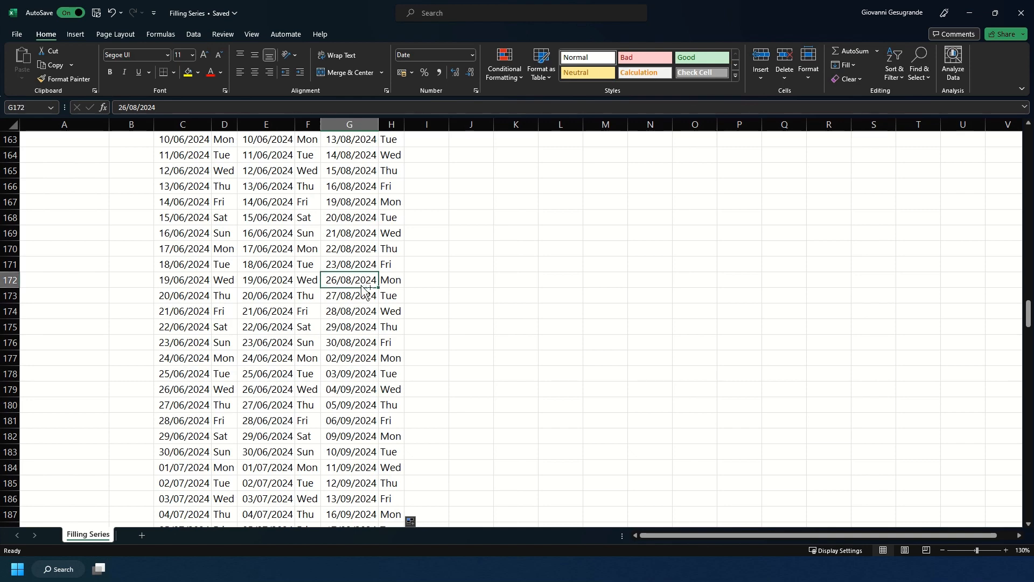
{"action": "key", "text": "ctrl+Up"}
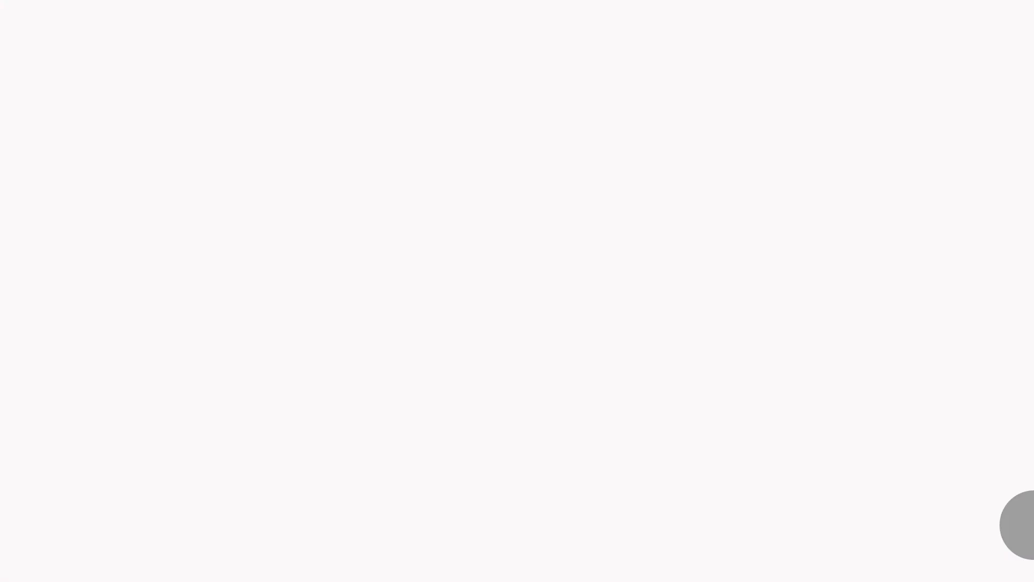